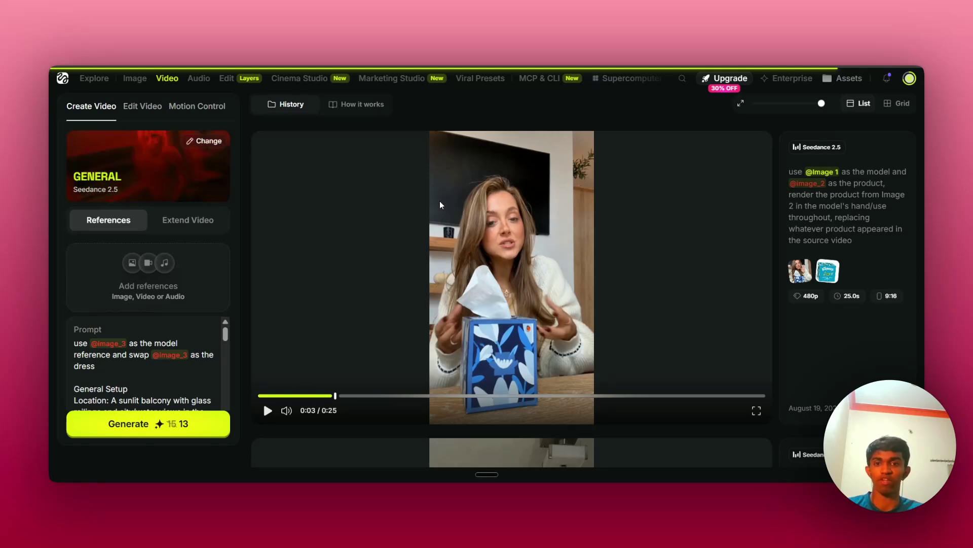
- Switch to Claude and look through the installed skills and the list of connectors in the settings
key("super+Tab")
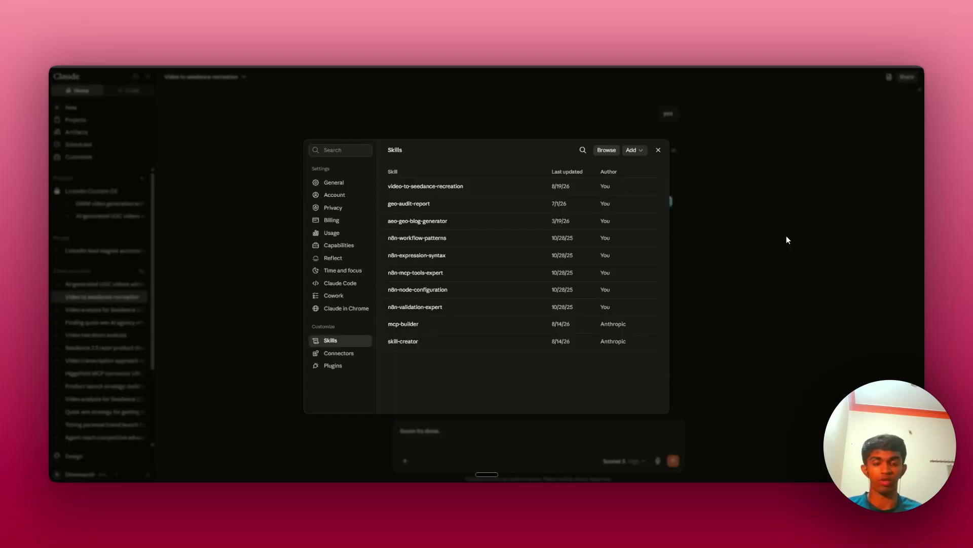
left_click(352, 355)
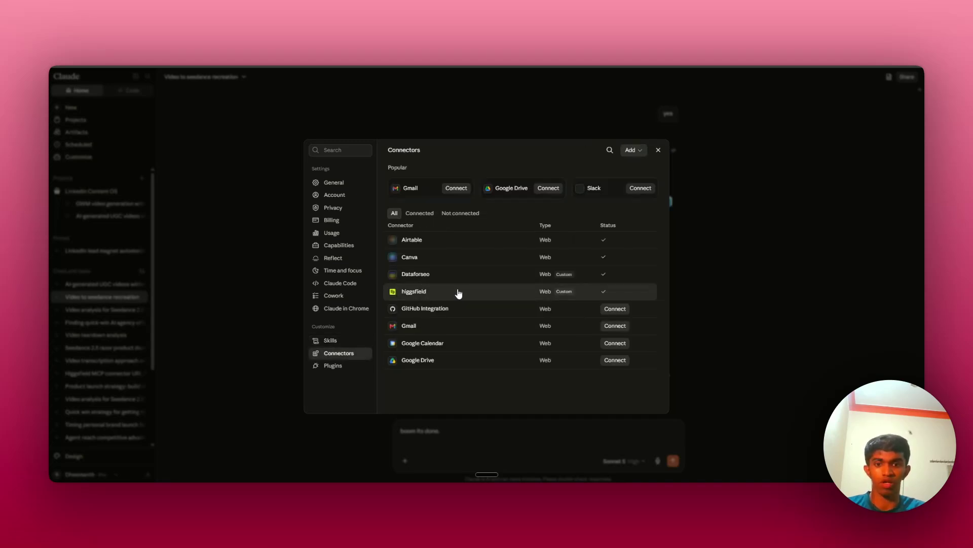
left_click(344, 340)
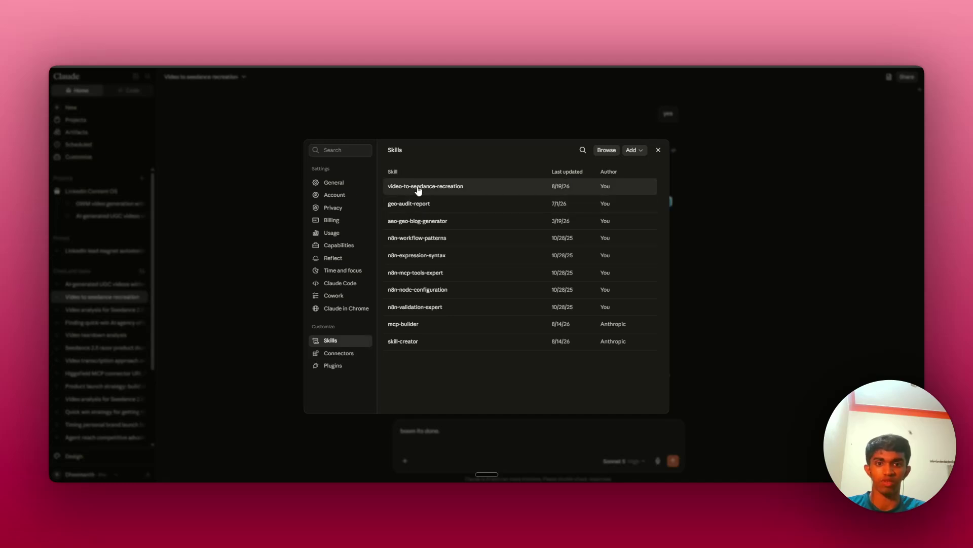
left_click(348, 357)
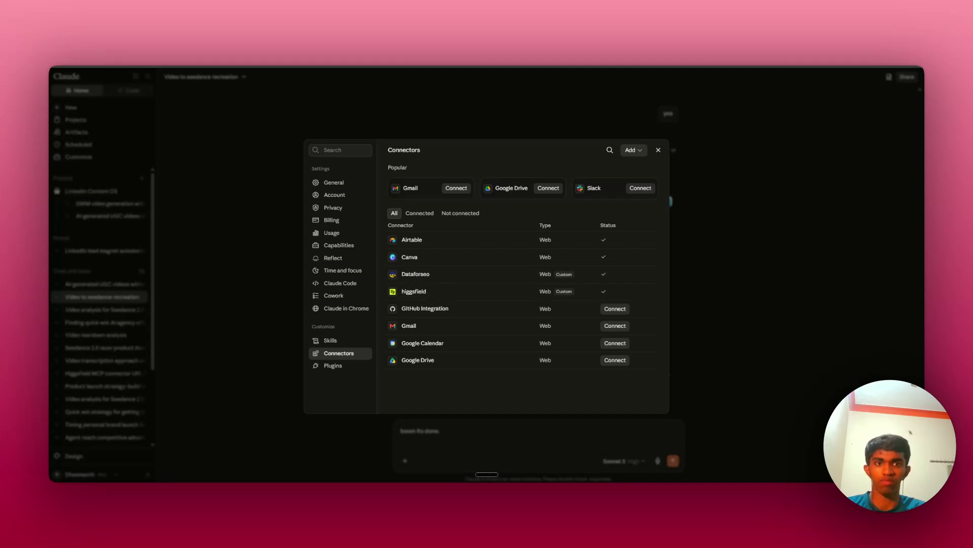
- Search Google in a new browser tab for "higgsfield mcp" and open the Higgsfield MCP page
key("super+t")
left_click(499, 236)
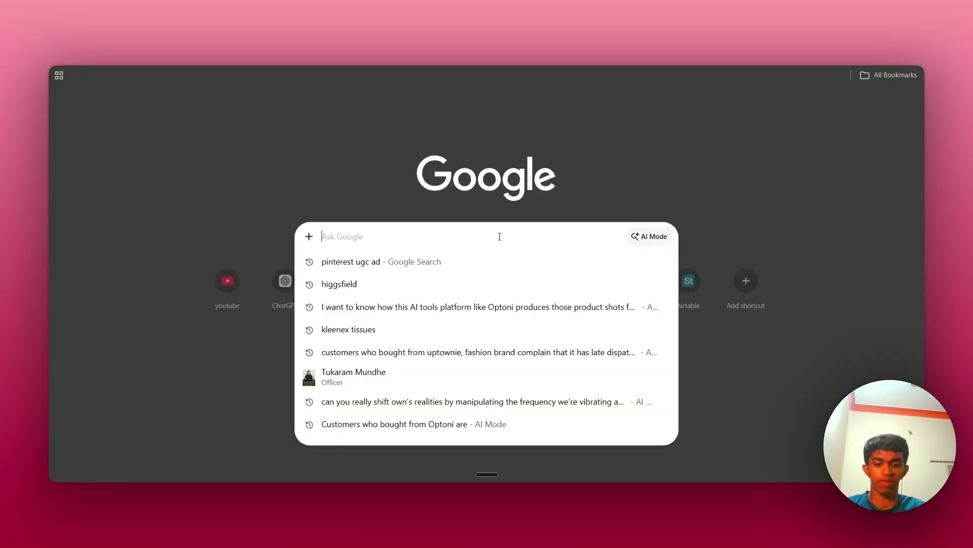
type("higgsfield mcp")
key("Return")
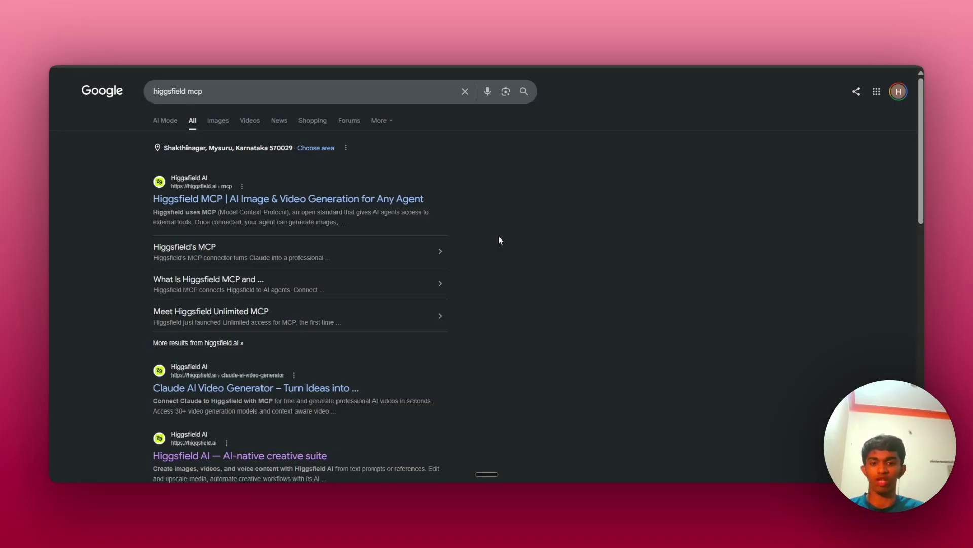
left_click(321, 201)
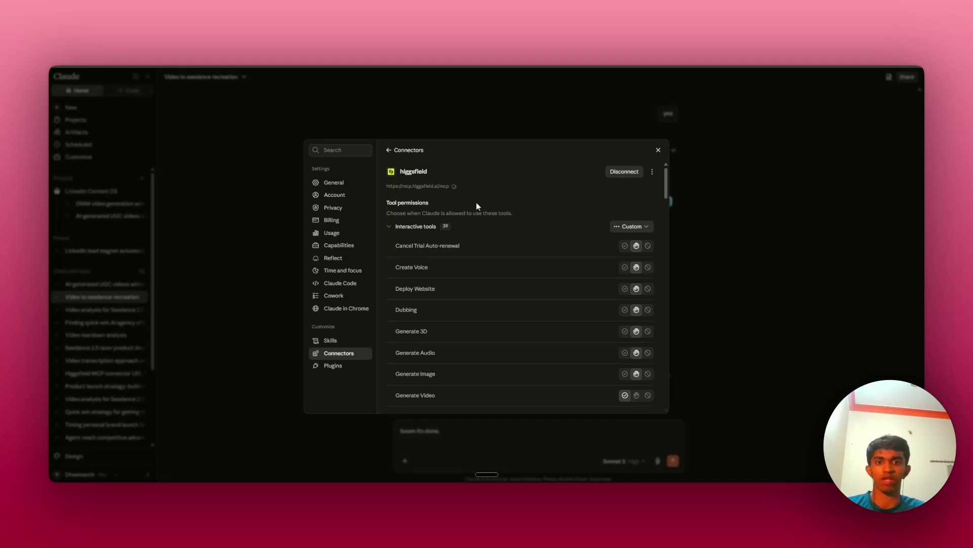
- Open the video-to-seedance-recreation skill in Claude's settings and read its instructions from the non-negotiable rule through the teardown prompt structure
left_click(341, 341)
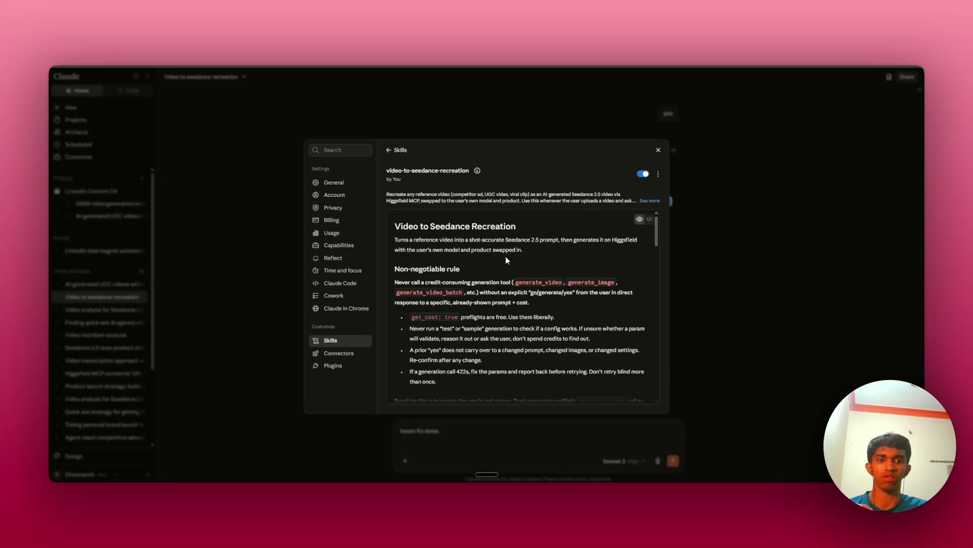
scroll(506, 259, "down", 5)
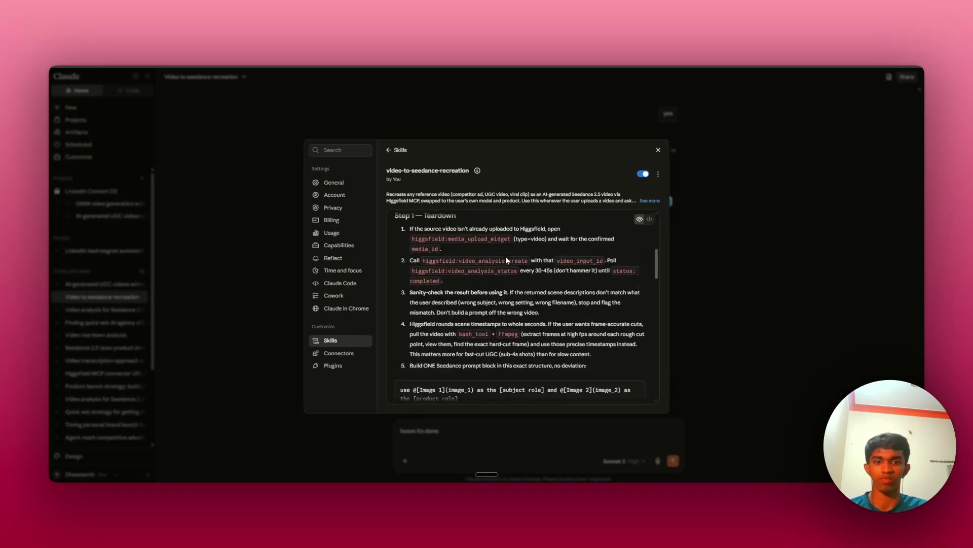
scroll(434, 245, "up", 1)
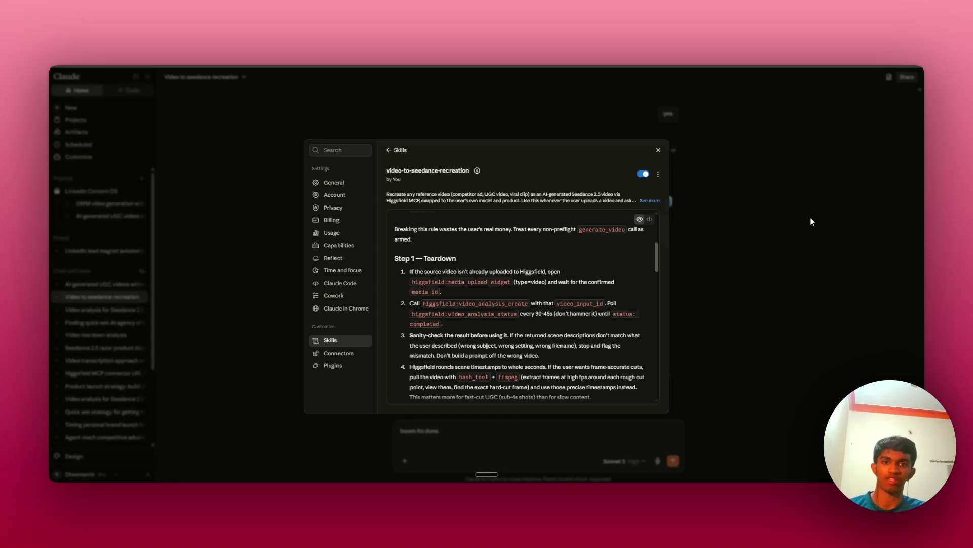
scroll(511, 323, "down", 3)
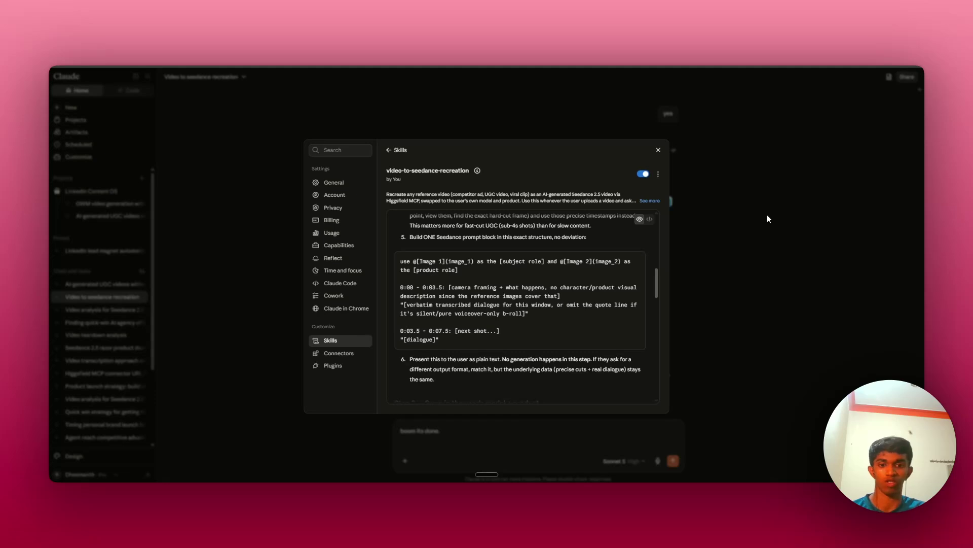
scroll(583, 254, "down", 4)
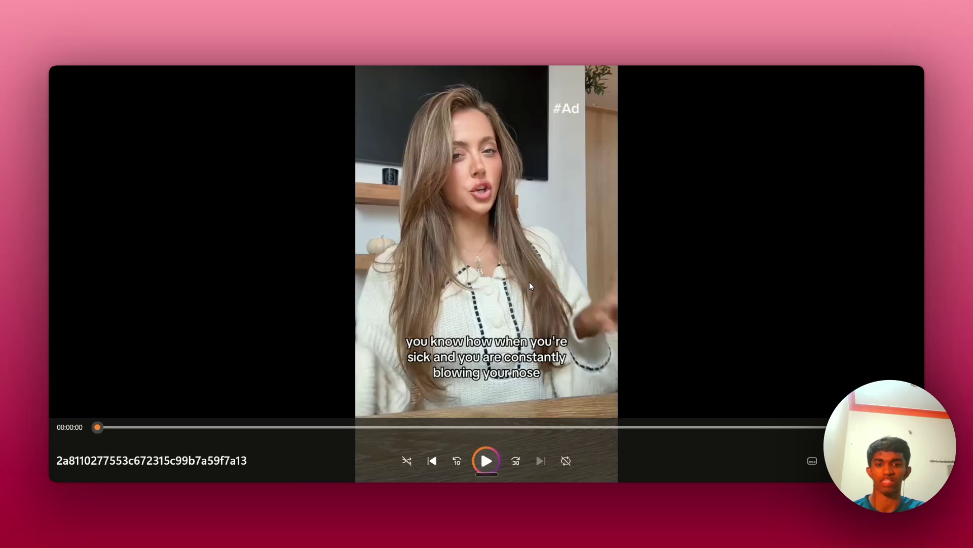
- Play the reference tissue ad in the media player and adjust the playback volume
left_click(487, 460)
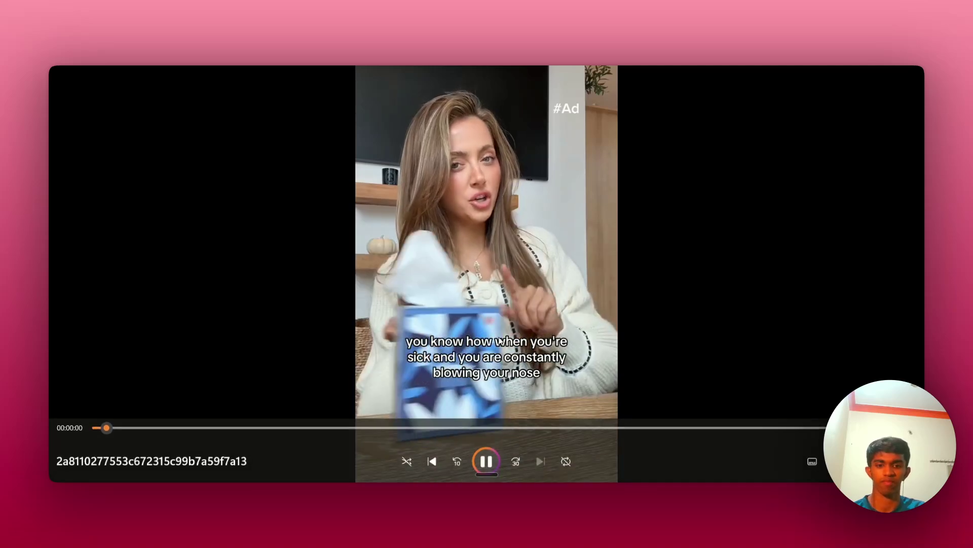
scroll(528, 275, "down", 2)
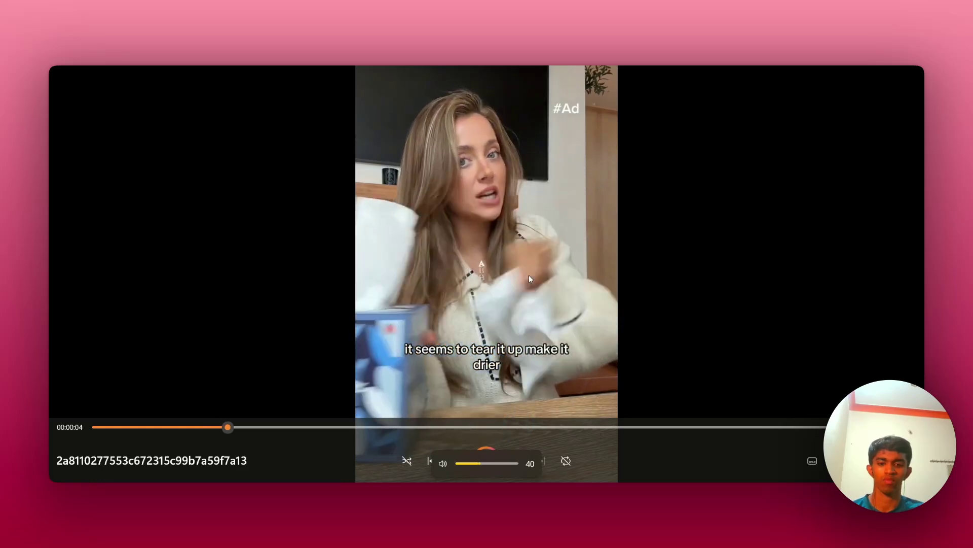
scroll(529, 274, "up", 3)
scroll(528, 275, "up", 2)
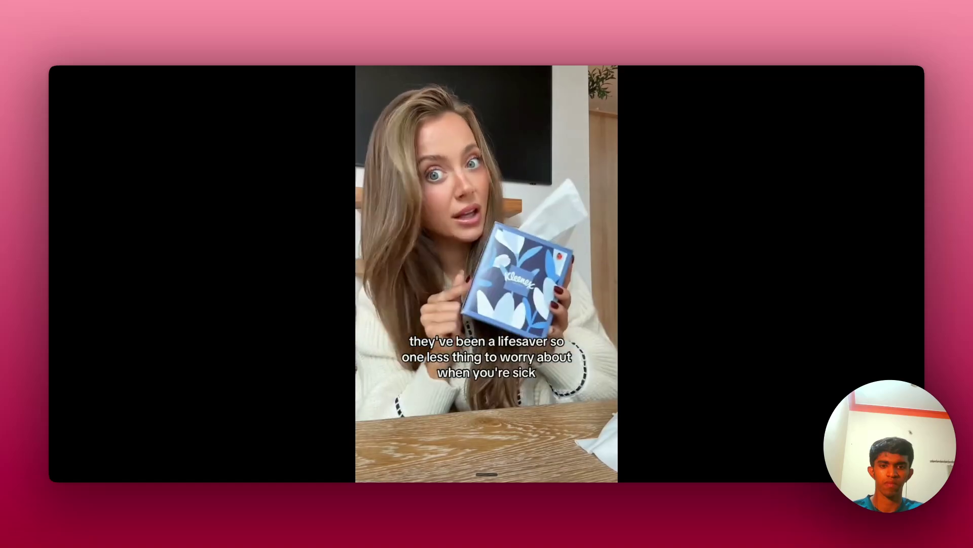
mouse_move(665, 318)
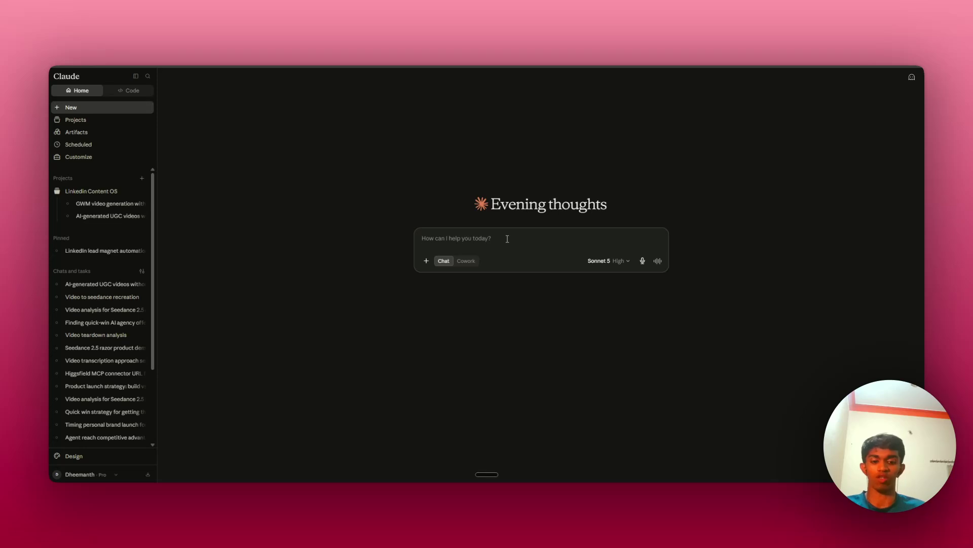
- Run the /video-to-seedance-recreation skill in a new Claude chat and ask it to "open the higgsfield video analysis widget"
type("/")
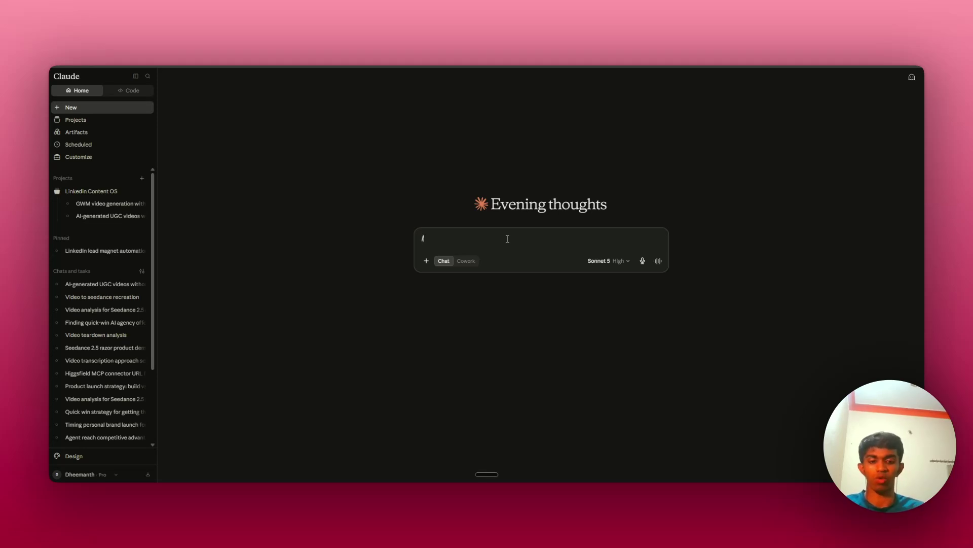
type("video")
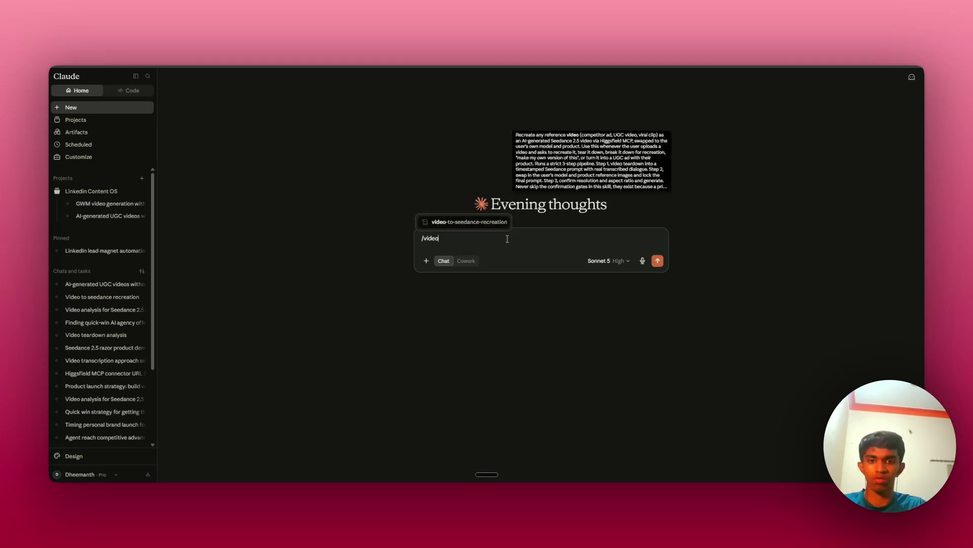
left_click(463, 229)
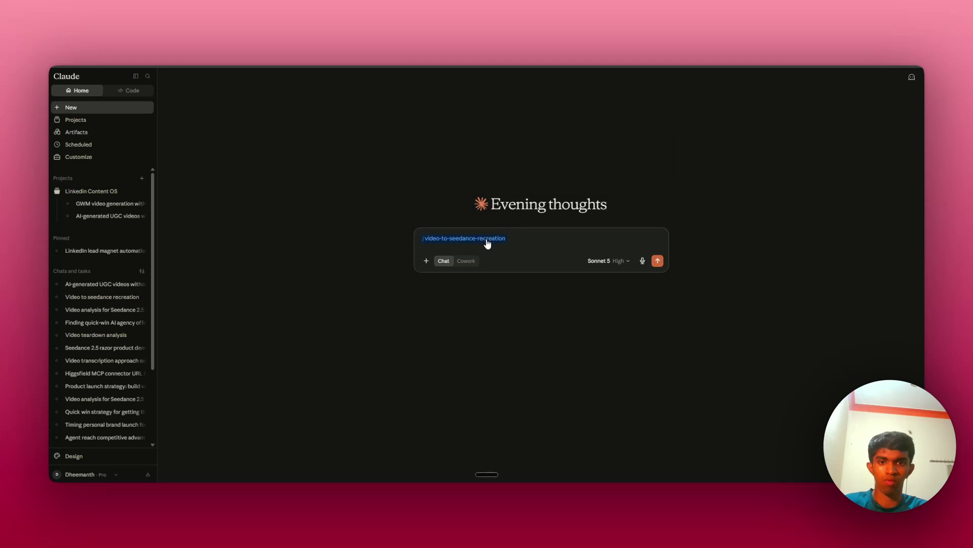
key("Return")
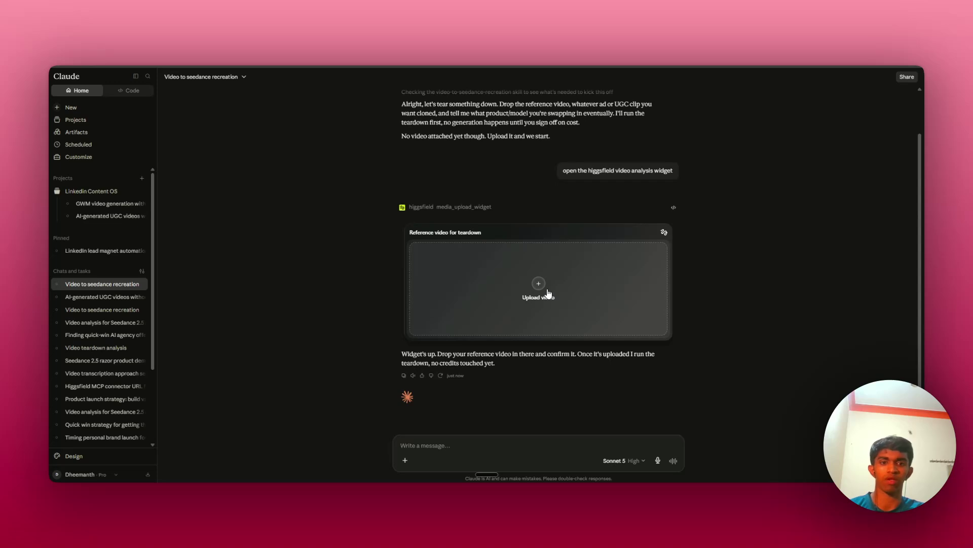
left_click(542, 287)
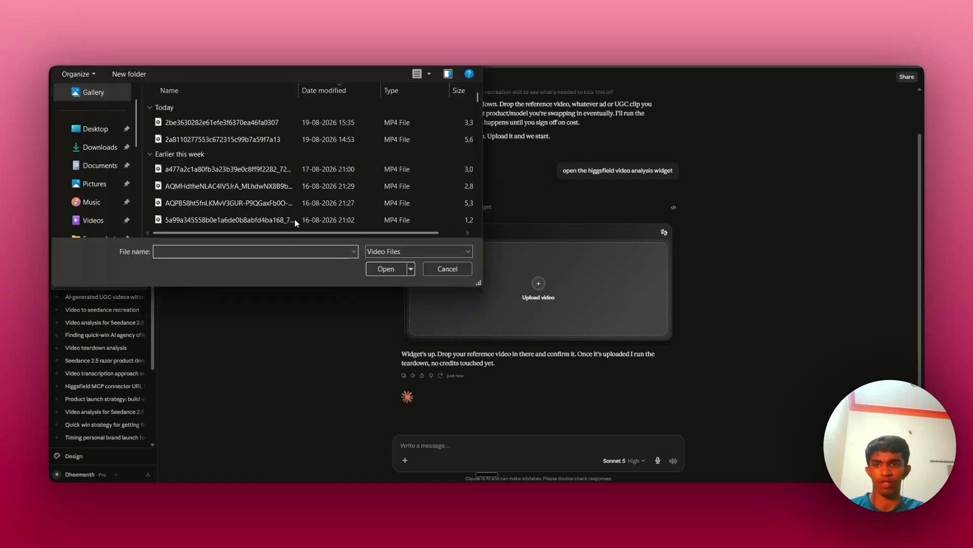
left_click(269, 142)
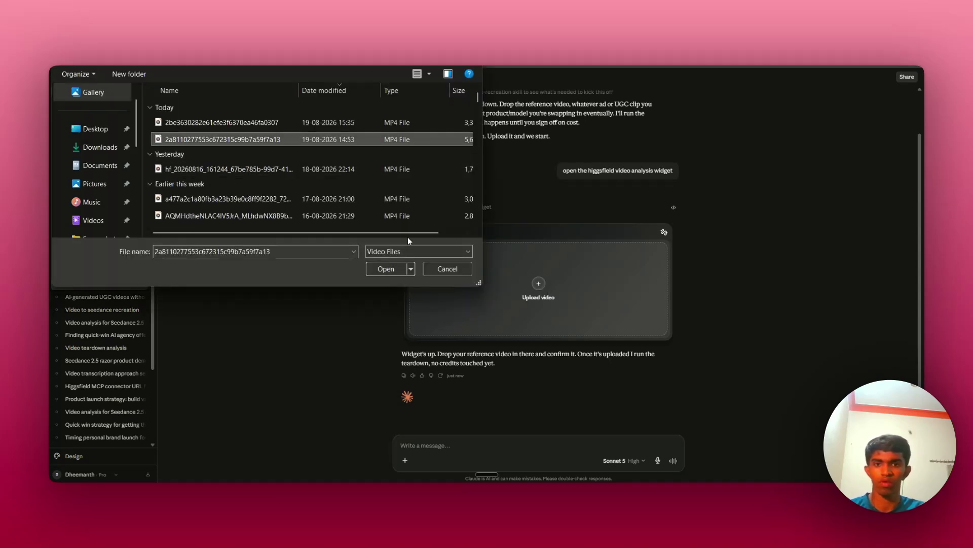
left_click(378, 269)
- Expand the Higgsfield integration details of the teardown reply and examine the analysis steps and the timestamped scene breakdown
scroll(484, 309, "down", 1)
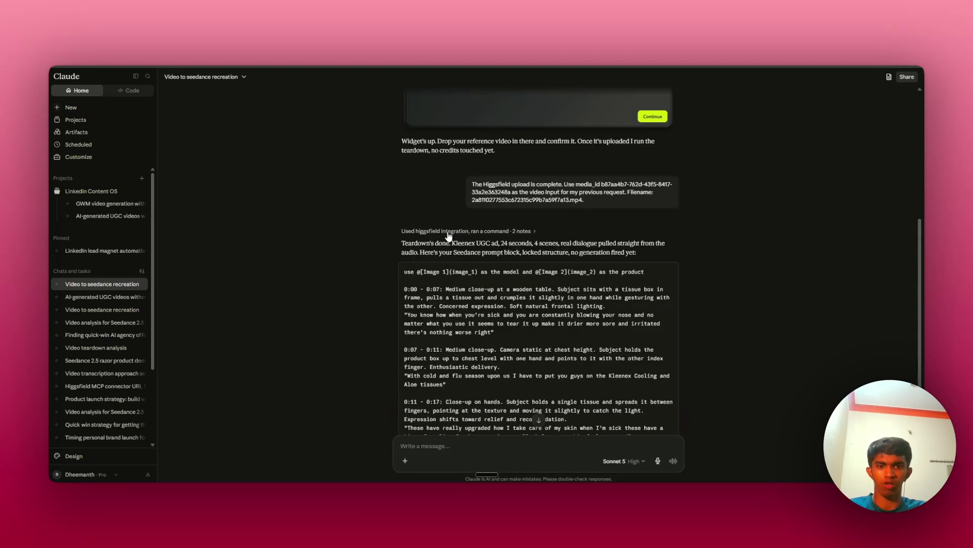
left_click(448, 232)
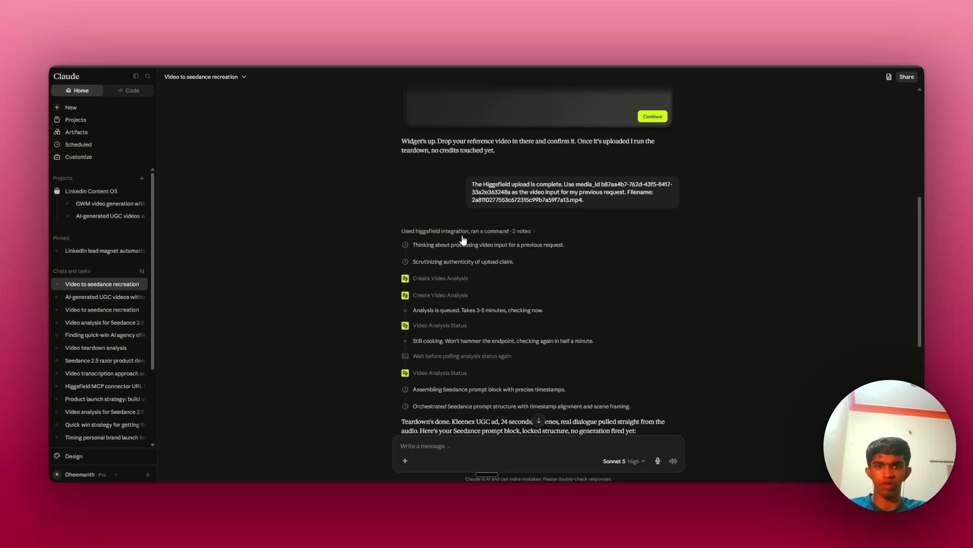
scroll(406, 260, "down", 4)
scroll(406, 260, "down", 3)
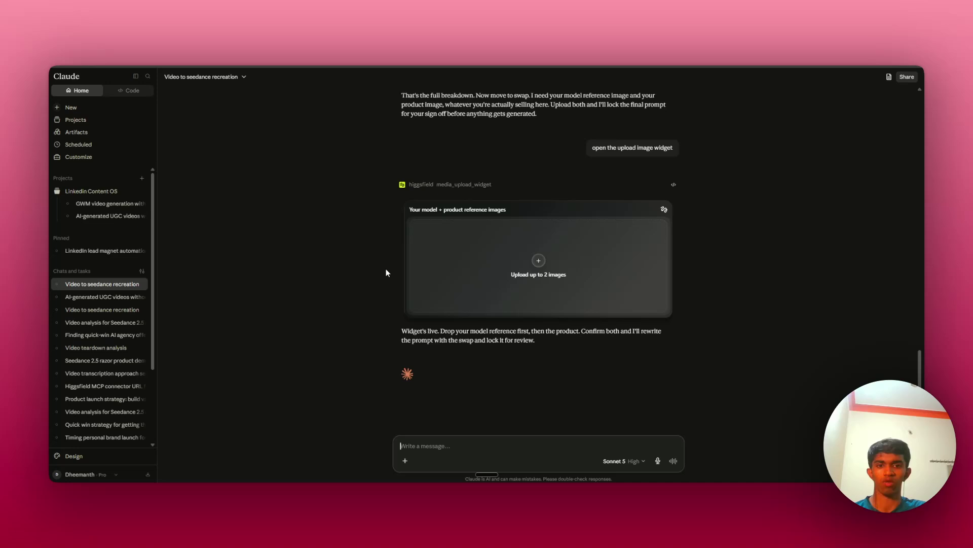
- Upload the model reference image and the Kleenex Cooling + Aloe product image to the reference images widget
left_click(515, 262)
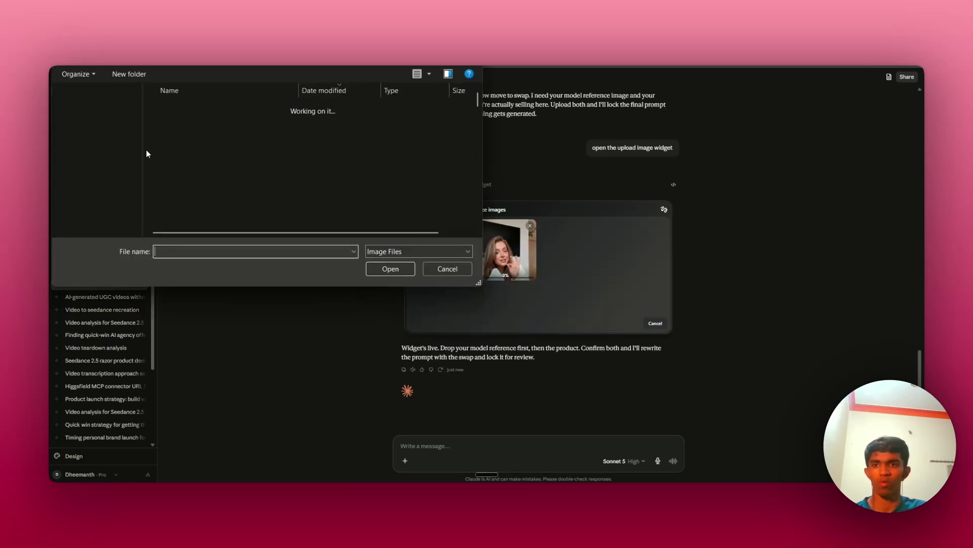
left_click(390, 269)
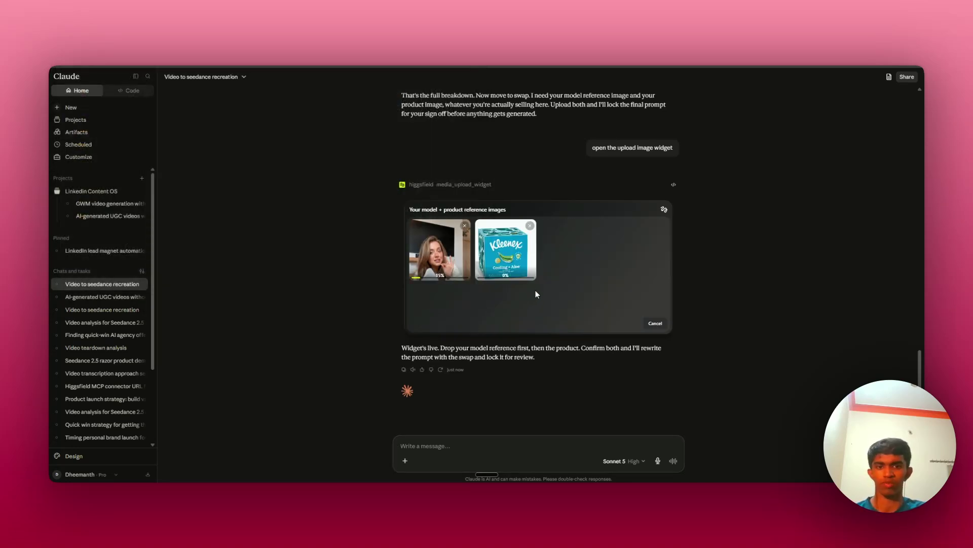
key("ctrl+Tab")
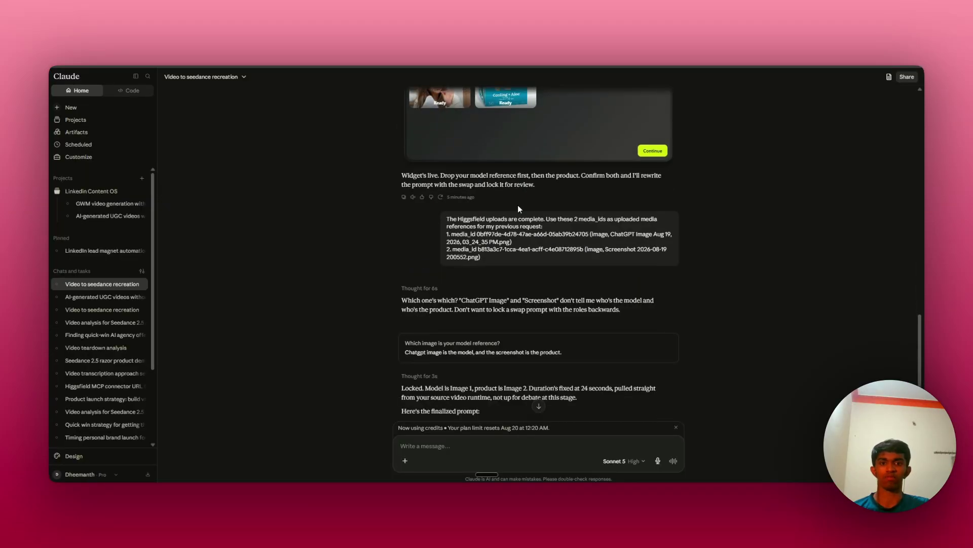
- Check the finalized Seedance prompt down to its last scene and send a dictated reply to the sign-off question
scroll(518, 205, "down", 4)
scroll(518, 209, "down", 1)
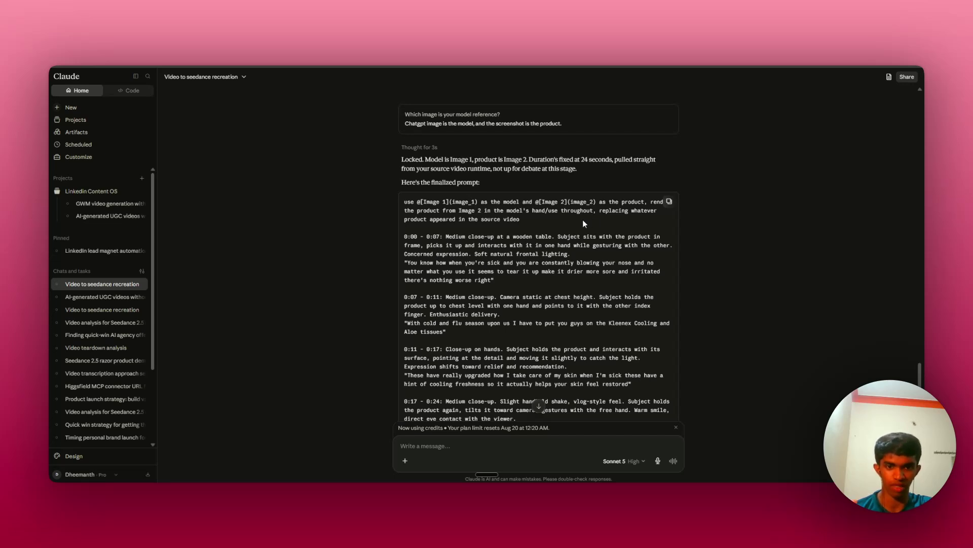
scroll(539, 226, "down", 3)
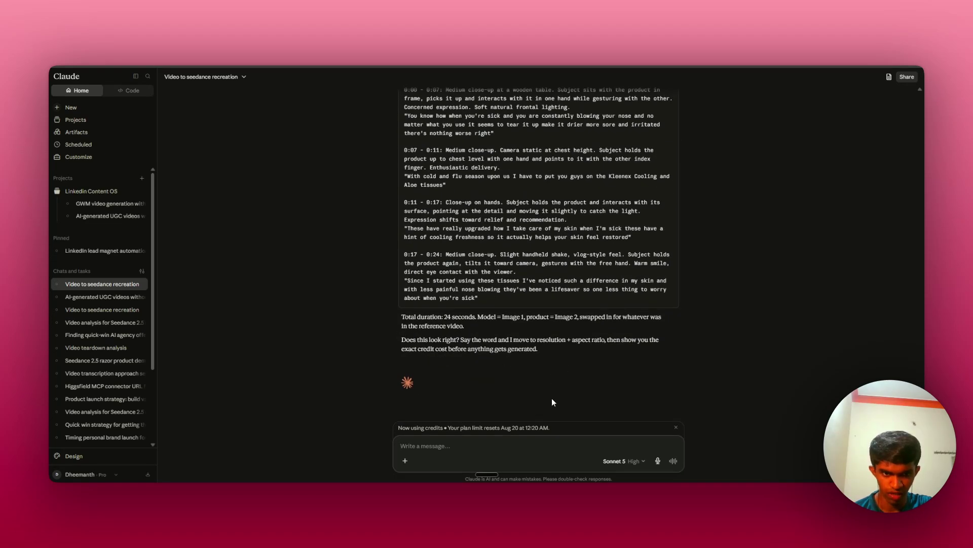
key("ctrl+super")
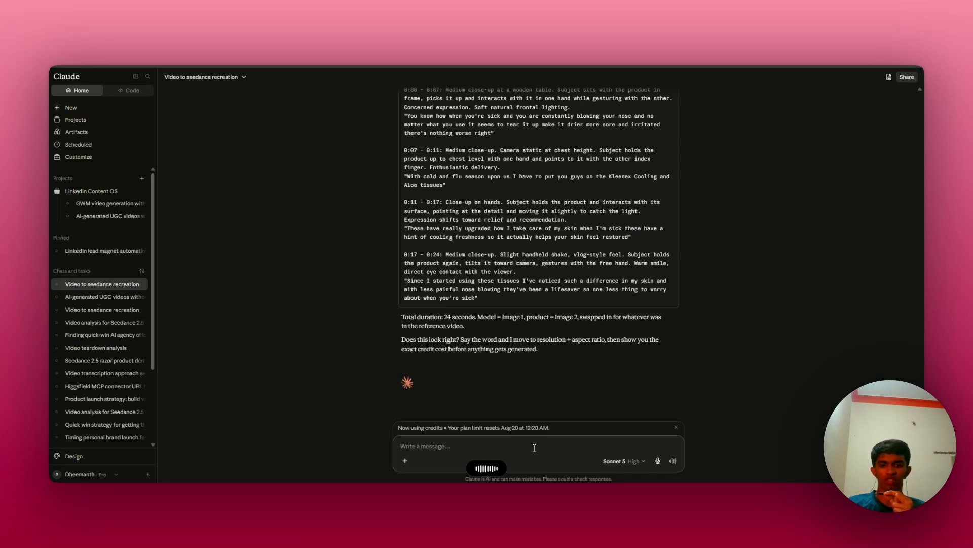
key("ctrl+super")
key("Return")
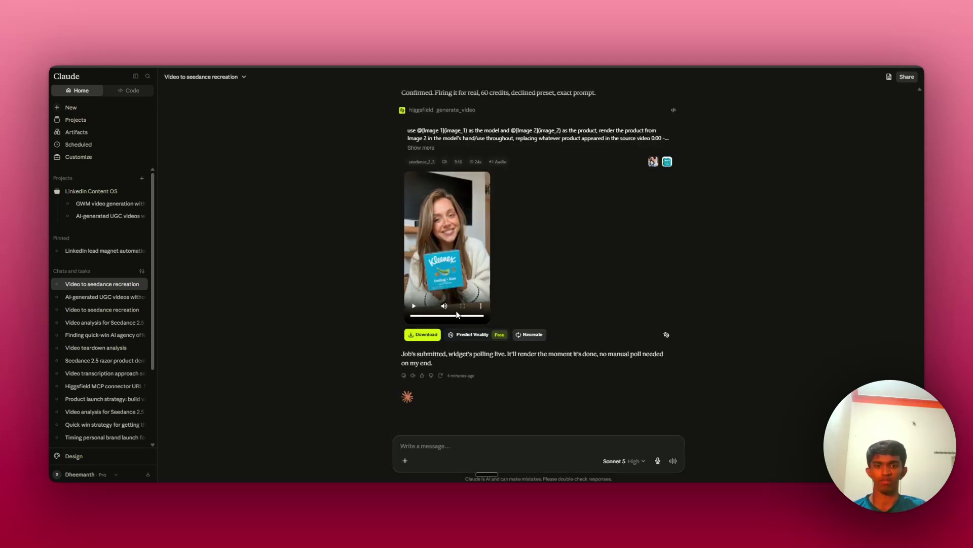
- Play the generated Kleenex video in the chat and look back at the credit cost and generation messages above it
left_click(413, 306)
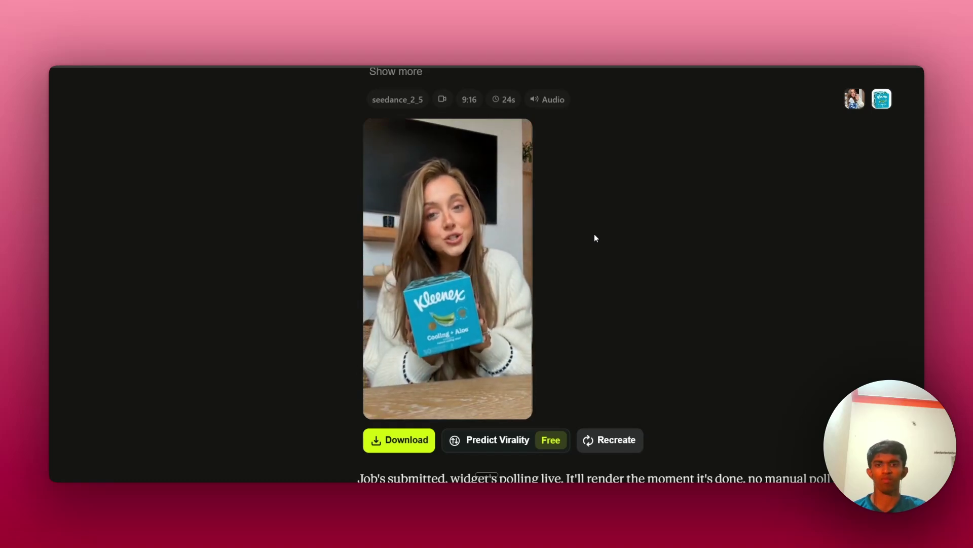
mouse_move(370, 386)
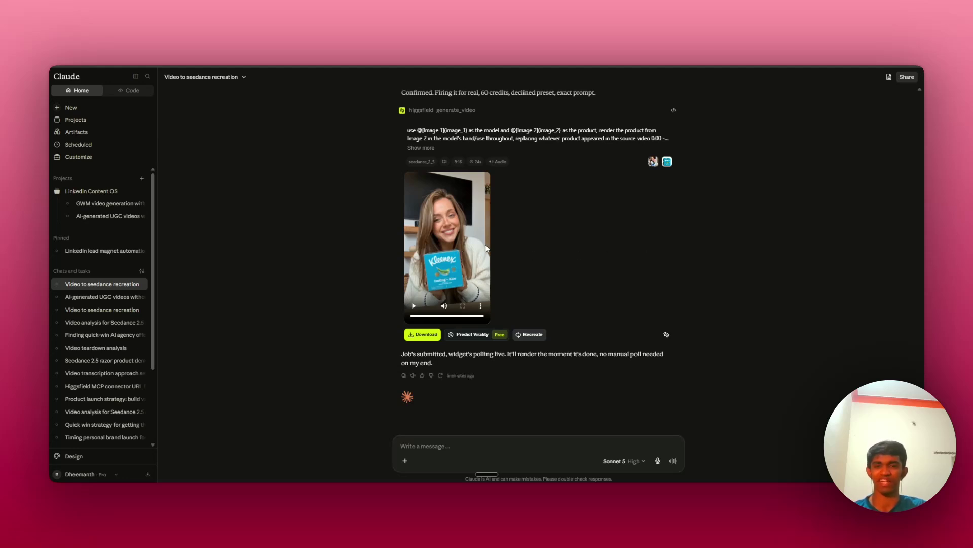
scroll(674, 252, "up", 4)
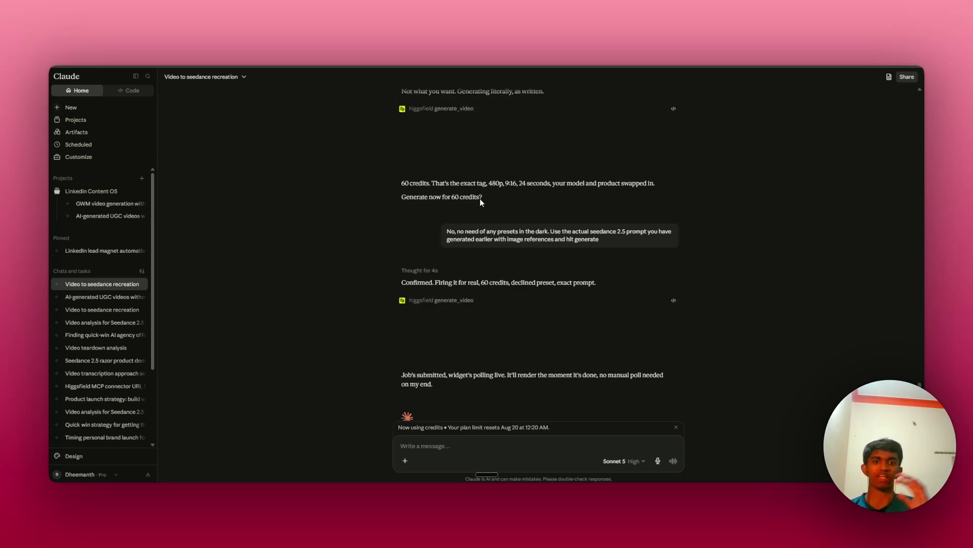